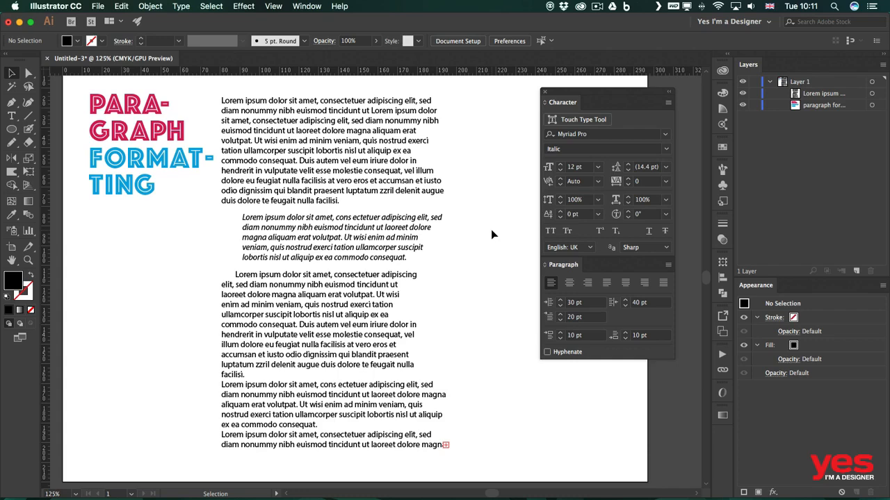
Show the Character Styles and Paragraph Styles panels, stack Paragraph Styles beneath Character Styles, and move the group higher over the page.
{"action": "left_click", "coordinate": [303, 7]}
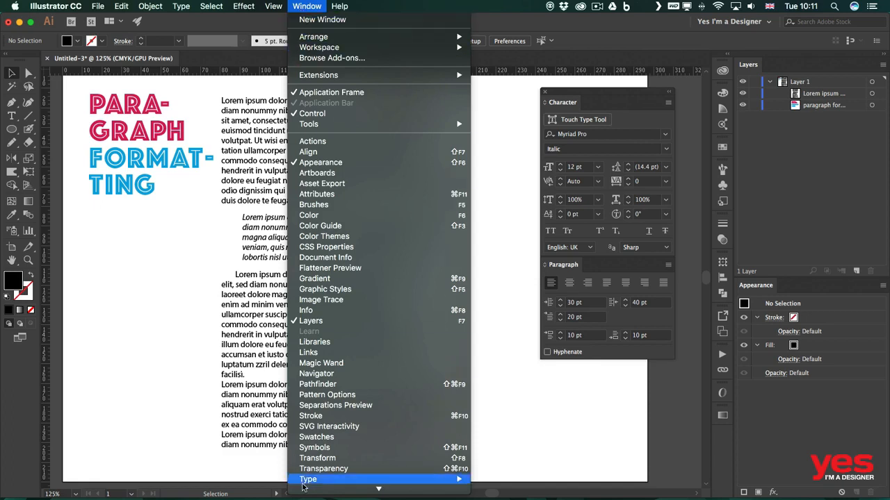
{"action": "mouse_move", "coordinate": [305, 498]}
{"action": "mouse_move", "coordinate": [368, 412]}
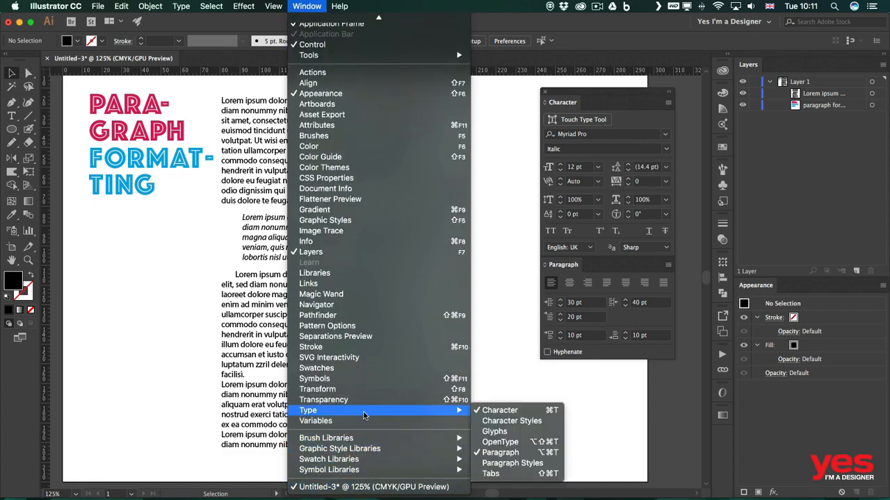
{"action": "left_click", "coordinate": [516, 421]}
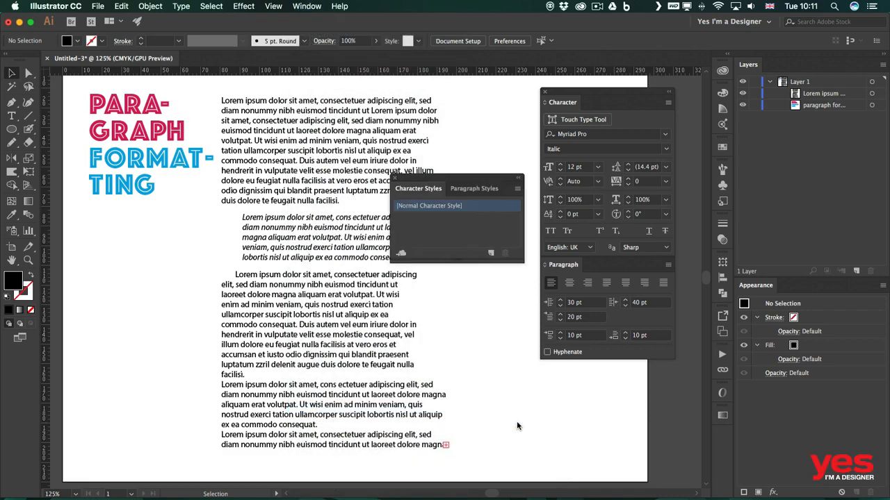
{"action": "left_click", "coordinate": [466, 188]}
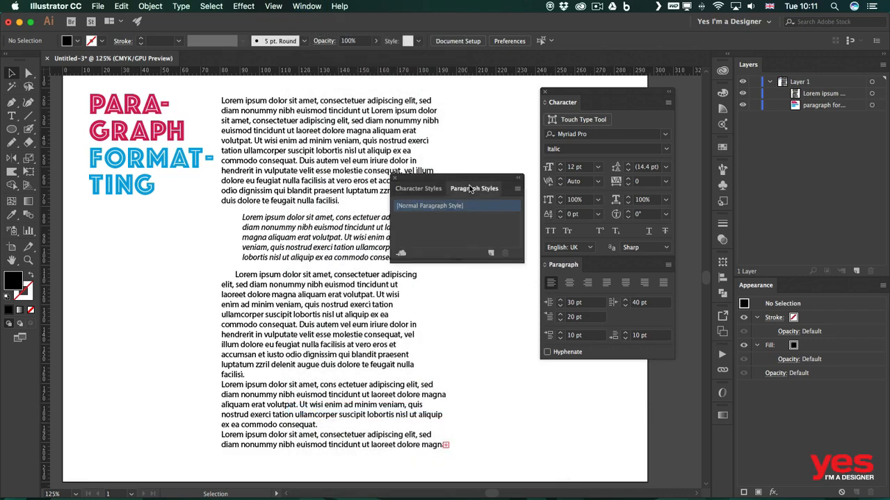
{"action": "left_click", "coordinate": [417, 189]}
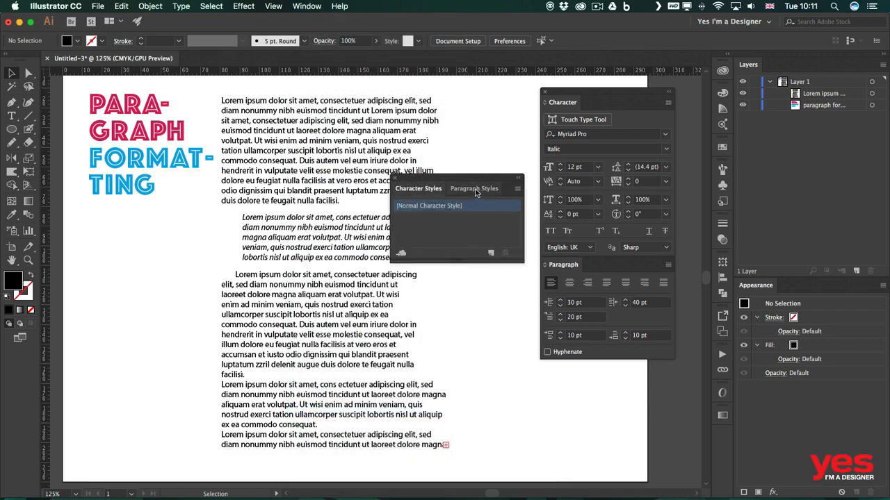
{"action": "left_click_drag", "start_coordinate": [474, 189], "coordinate": [417, 264]}
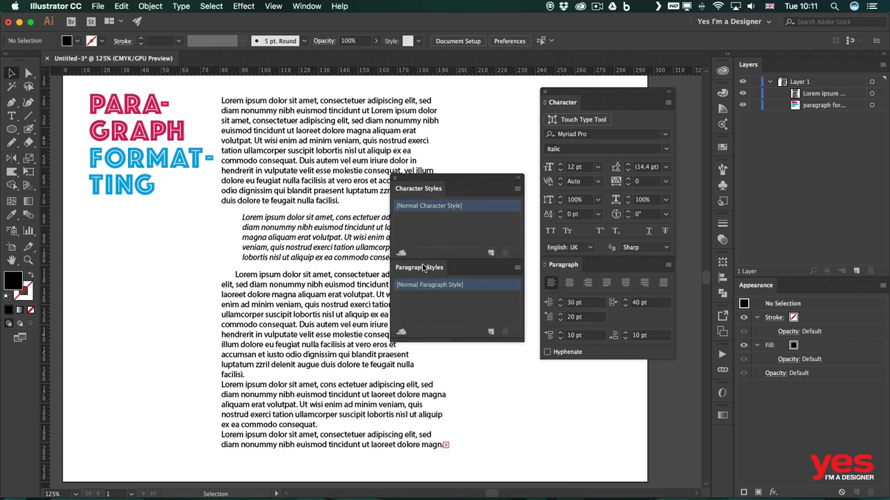
{"action": "left_click_drag", "start_coordinate": [450, 179], "coordinate": [459, 118]}
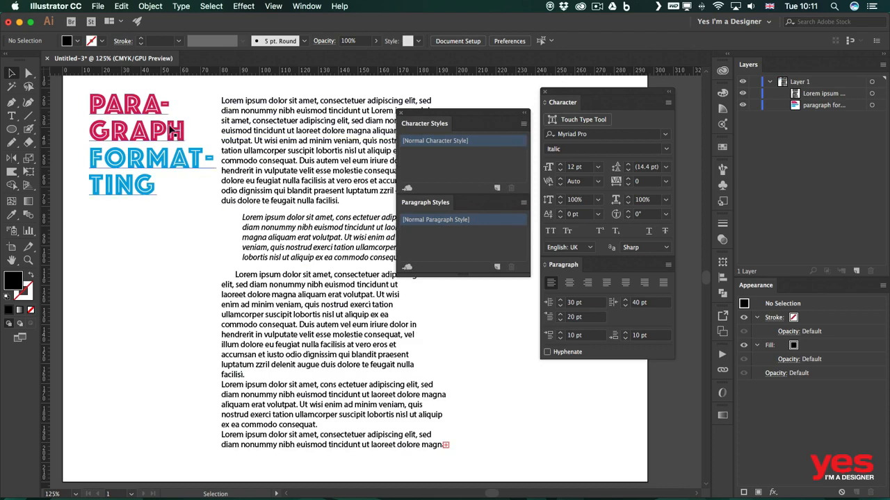
Create a new character style from the formatting of the pink heading text "PARA-GRAPH" and apply it to that text.
{"action": "double_click", "coordinate": [131, 128]}
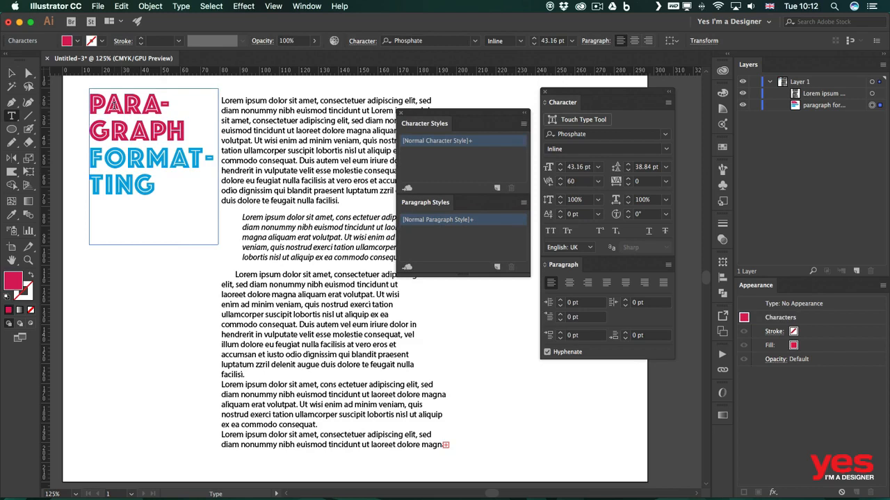
{"action": "left_click_drag", "start_coordinate": [183, 136], "coordinate": [81, 96]}
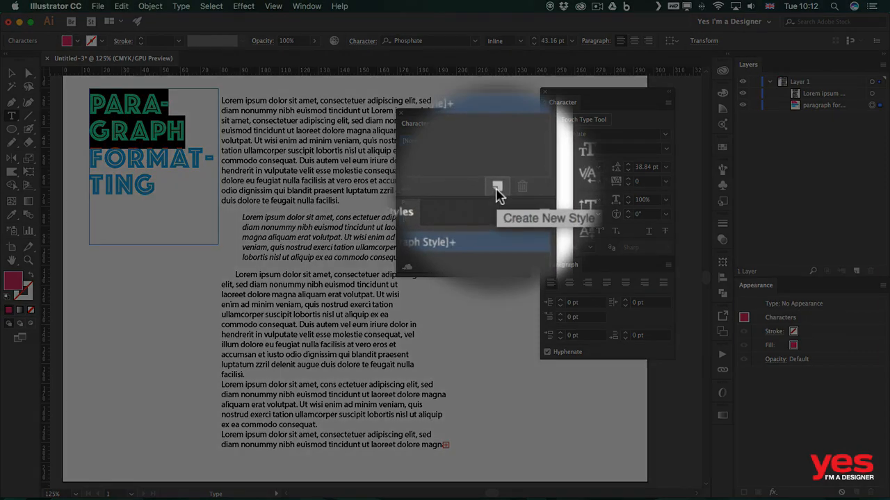
{"action": "left_click", "coordinate": [496, 189]}
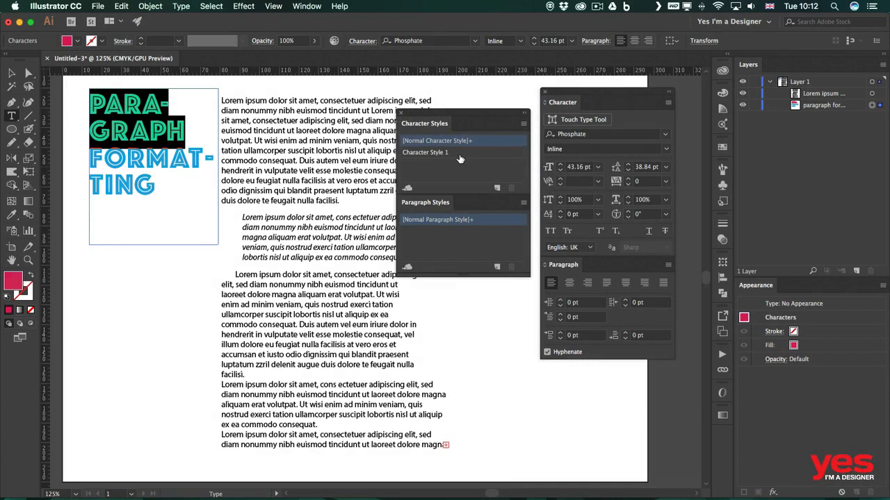
{"action": "left_click", "coordinate": [459, 154]}
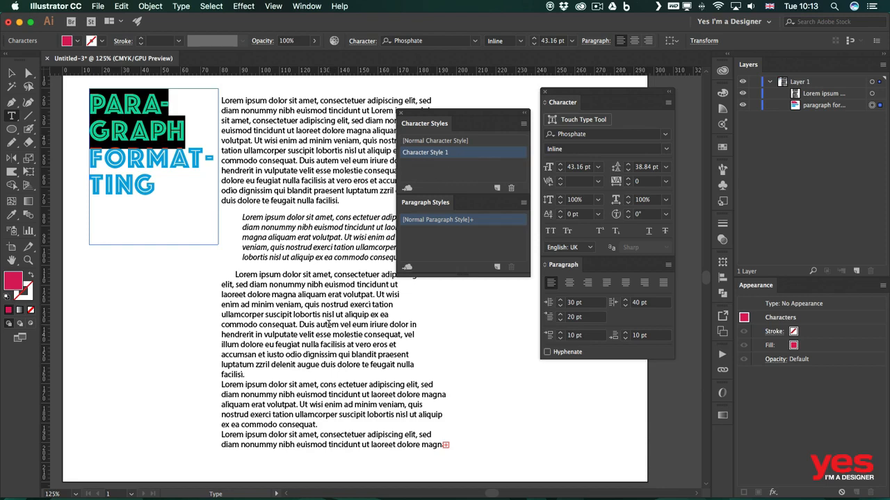
Apply Character Style 1 to the word "autem" in the paragraph below the italic quote.
{"action": "left_click", "coordinate": [327, 324]}
{"action": "double_click", "coordinate": [327, 323]}
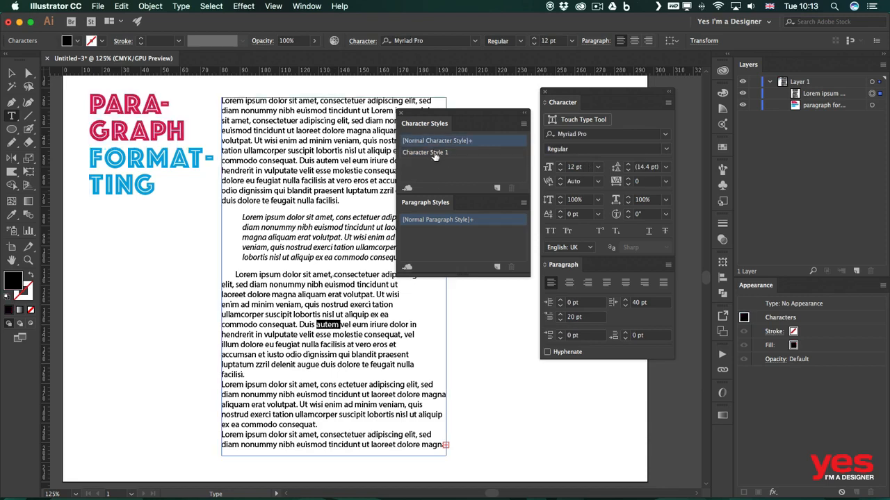
{"action": "left_click", "coordinate": [461, 153]}
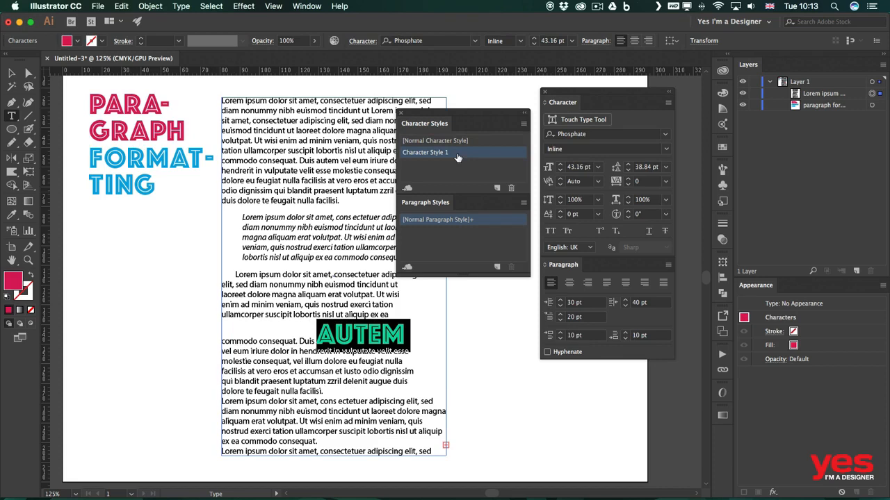
{"action": "left_click", "coordinate": [382, 348]}
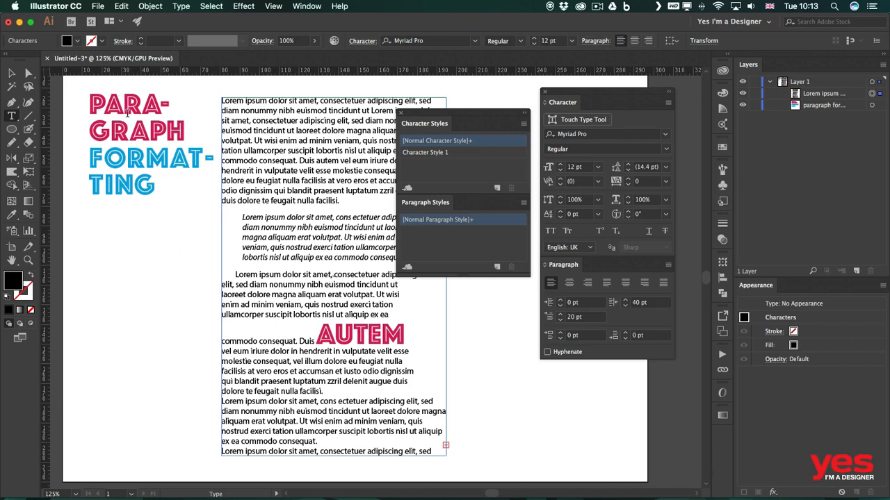
Review the general, basic, advanced, color and OpenType settings in the options of Character Style 1.
{"action": "left_click", "coordinate": [425, 152]}
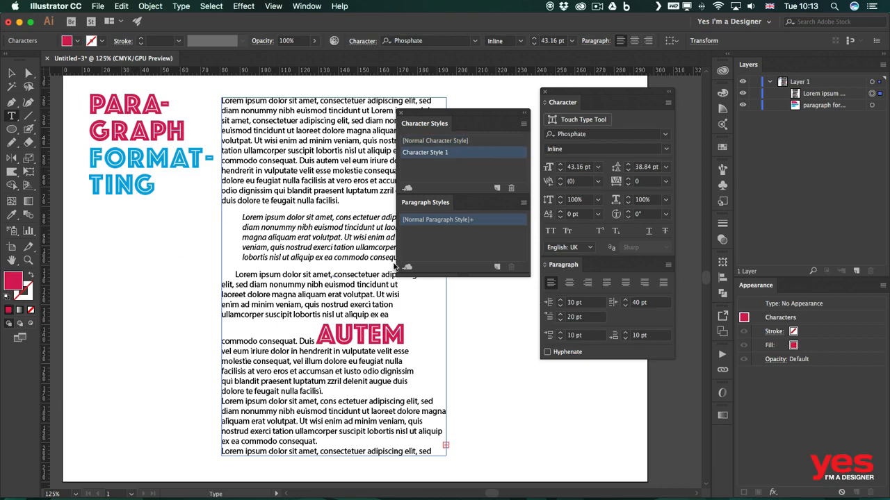
{"action": "double_click", "coordinate": [465, 152]}
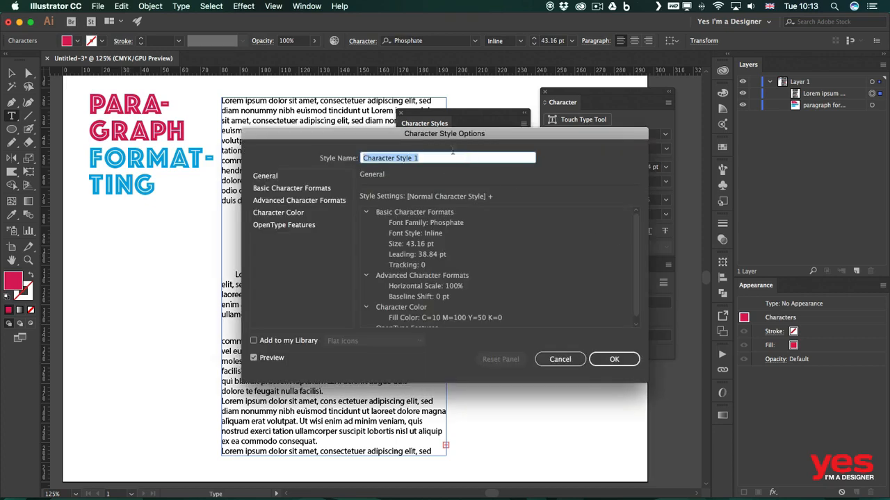
{"action": "left_click_drag", "start_coordinate": [392, 135], "coordinate": [545, 97]}
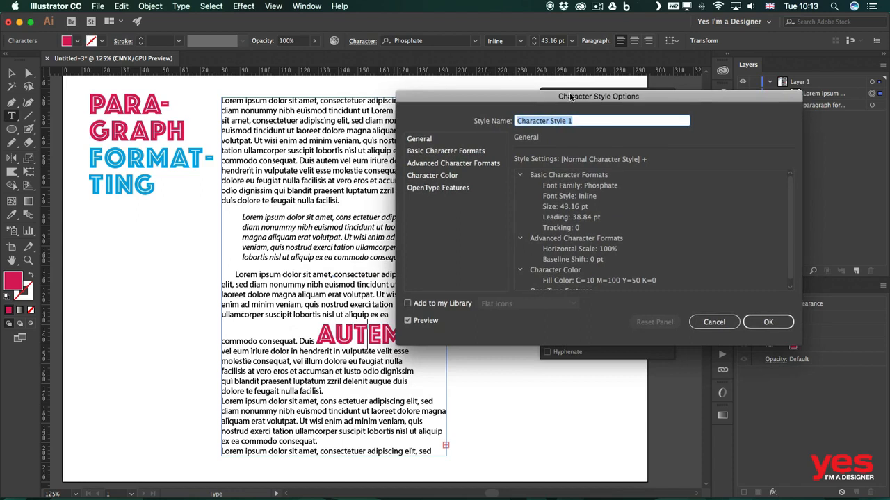
{"action": "left_click", "coordinate": [793, 196]}
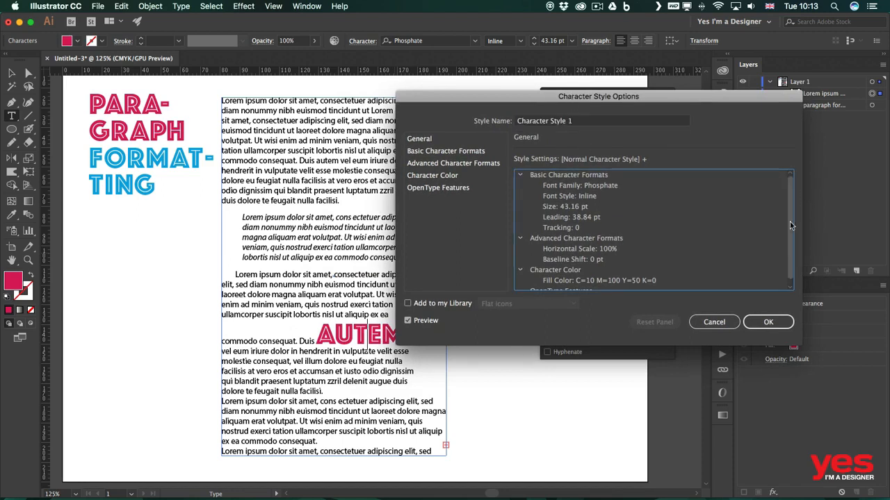
{"action": "left_click", "coordinate": [455, 151]}
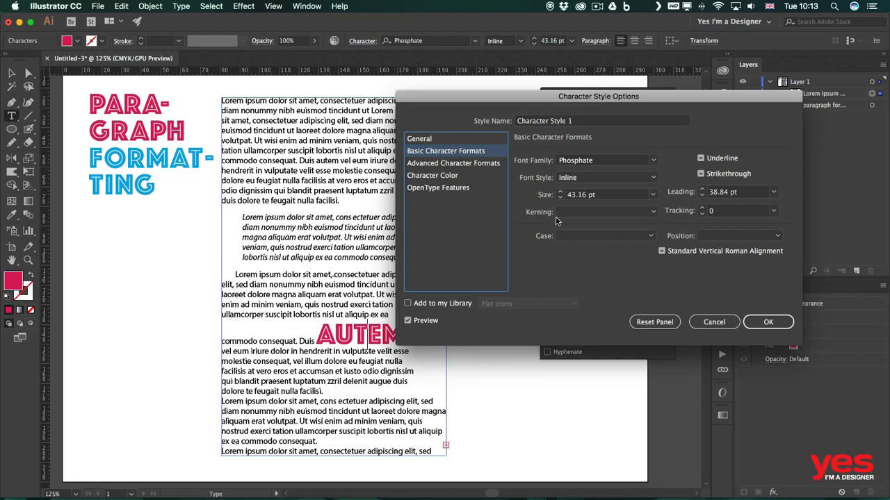
{"action": "left_click", "coordinate": [448, 167]}
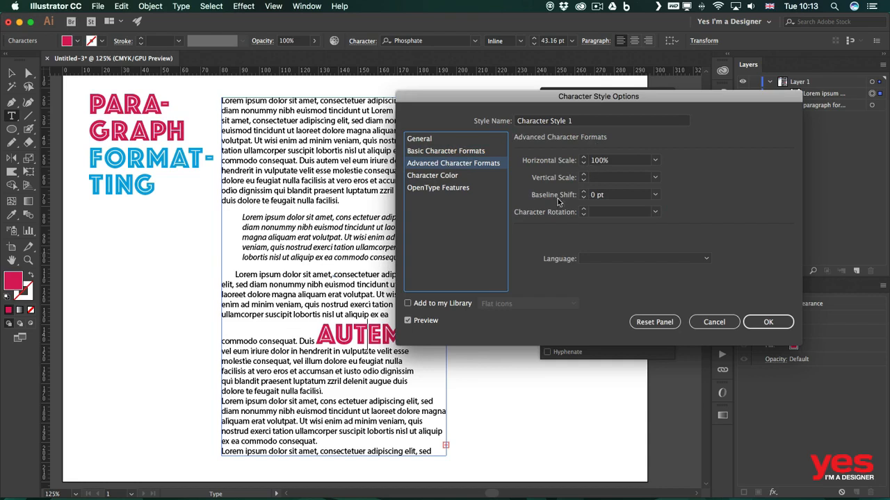
{"action": "left_click", "coordinate": [444, 178]}
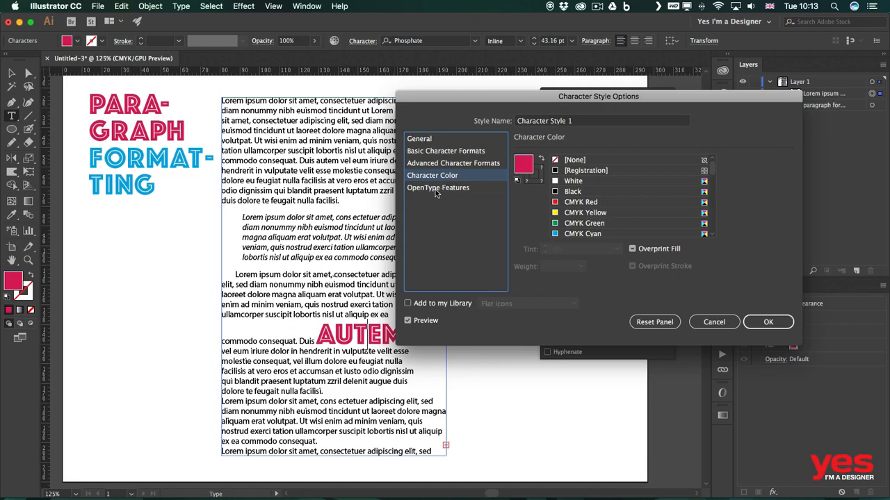
{"action": "left_click", "coordinate": [437, 188]}
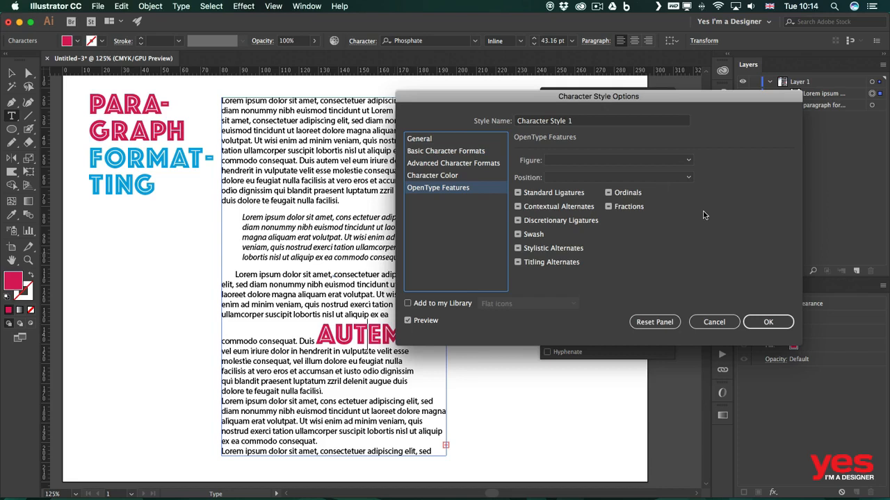
Set the font style of Character Style 1 to Solid, comparing the text with the preview off and on, and accept the change.
{"action": "left_click", "coordinate": [441, 152]}
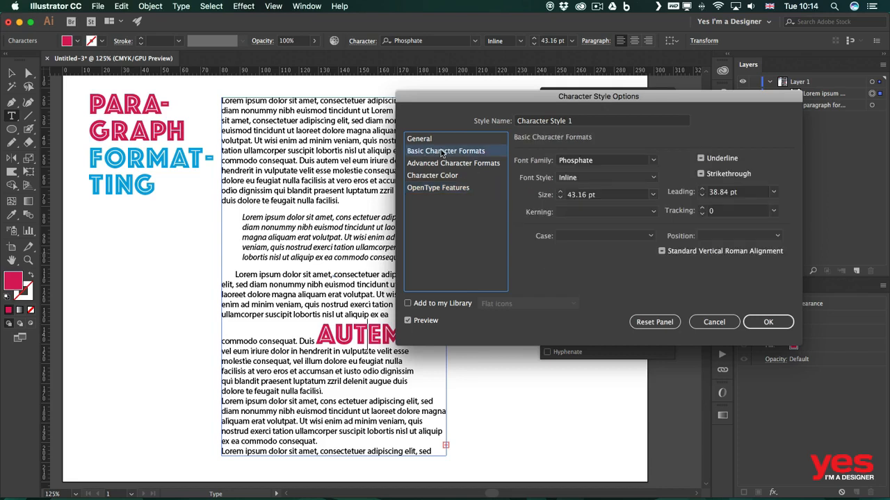
{"action": "left_click", "coordinate": [652, 178]}
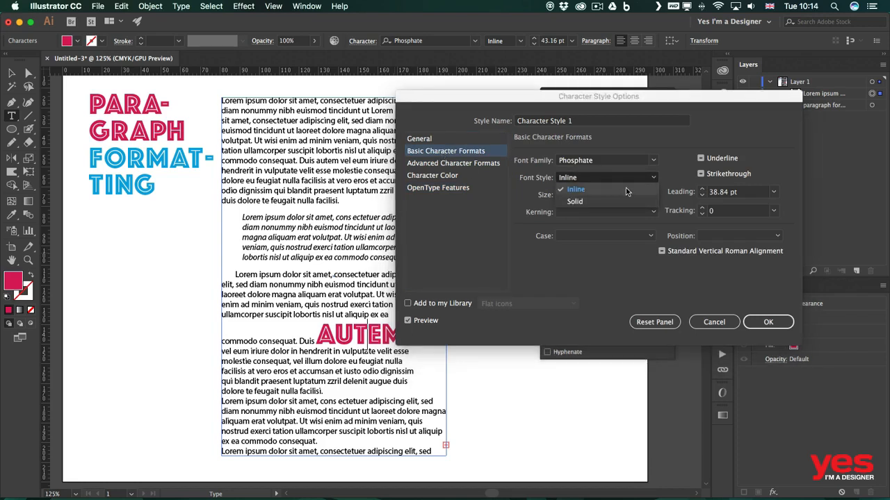
{"action": "left_click", "coordinate": [607, 201]}
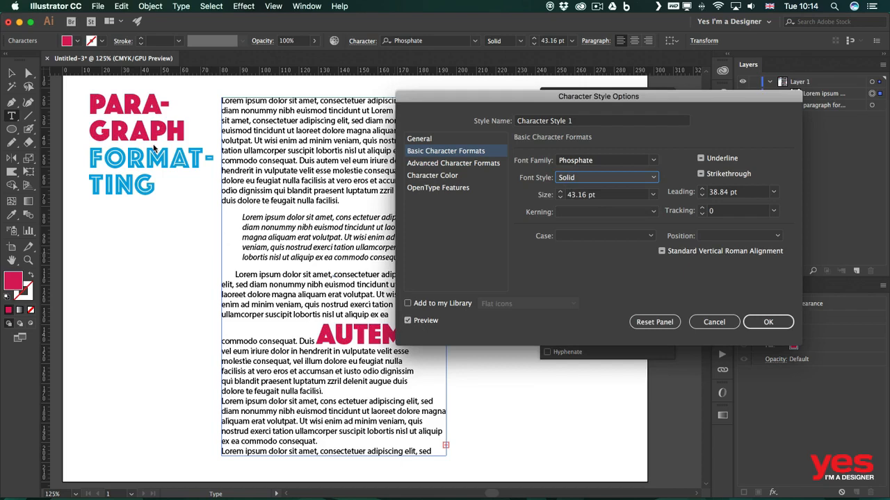
{"action": "left_click", "coordinate": [425, 321]}
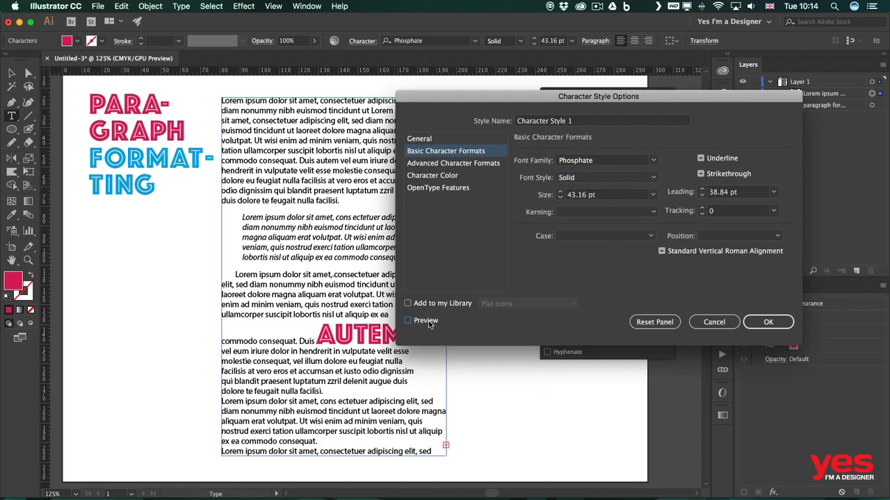
{"action": "left_click", "coordinate": [429, 323]}
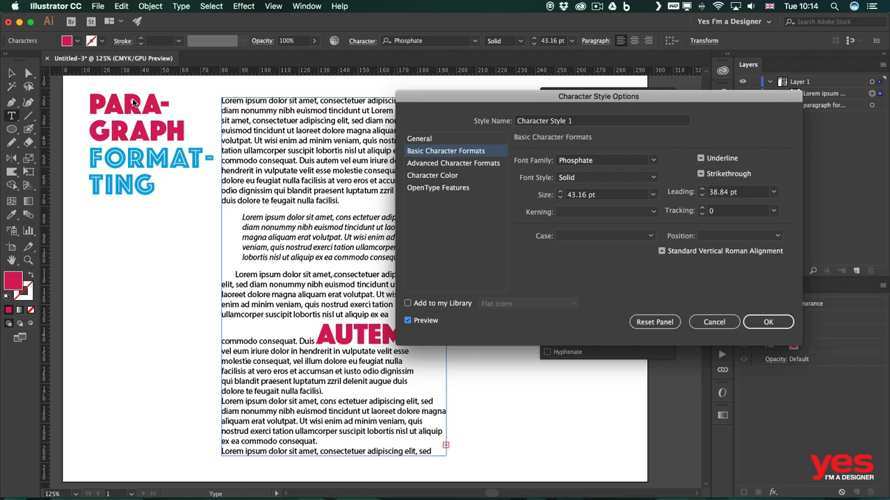
{"action": "left_click", "coordinate": [770, 322]}
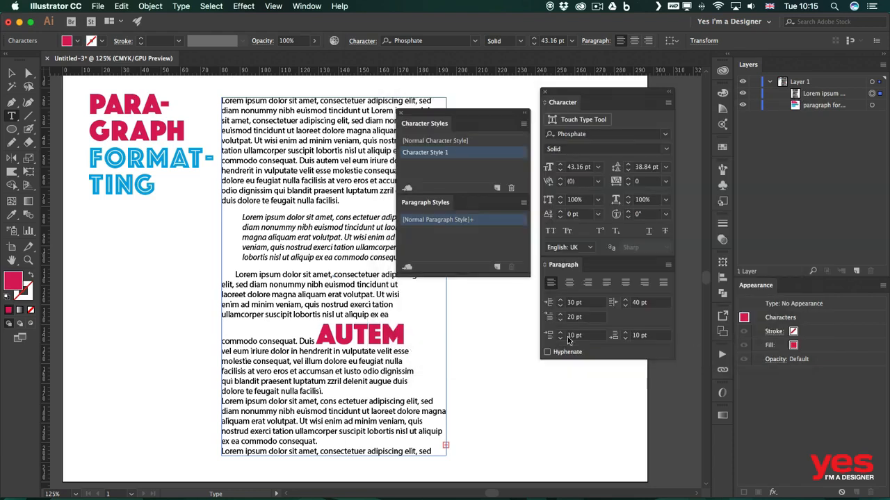
Apply Character Style 1 to the words "Duis" and "nonummy" in the first paragraph.
{"action": "double_click", "coordinate": [307, 161]}
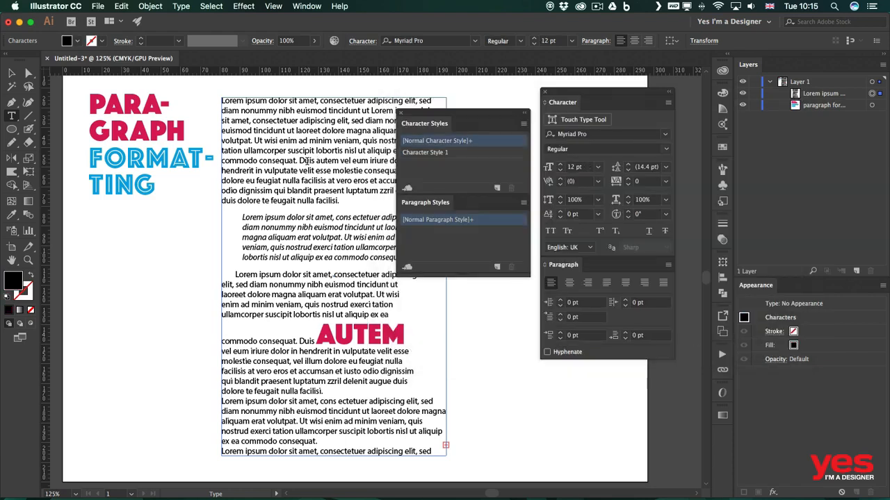
{"action": "left_click", "coordinate": [463, 154]}
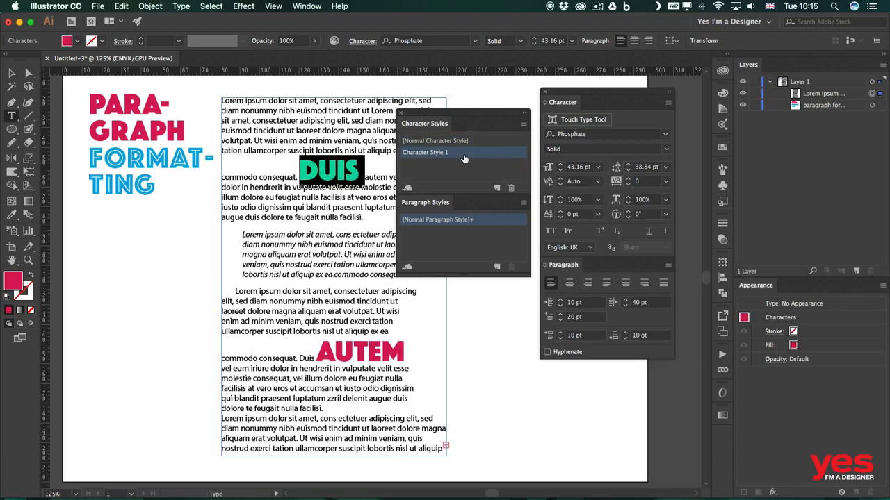
{"action": "left_click", "coordinate": [298, 115]}
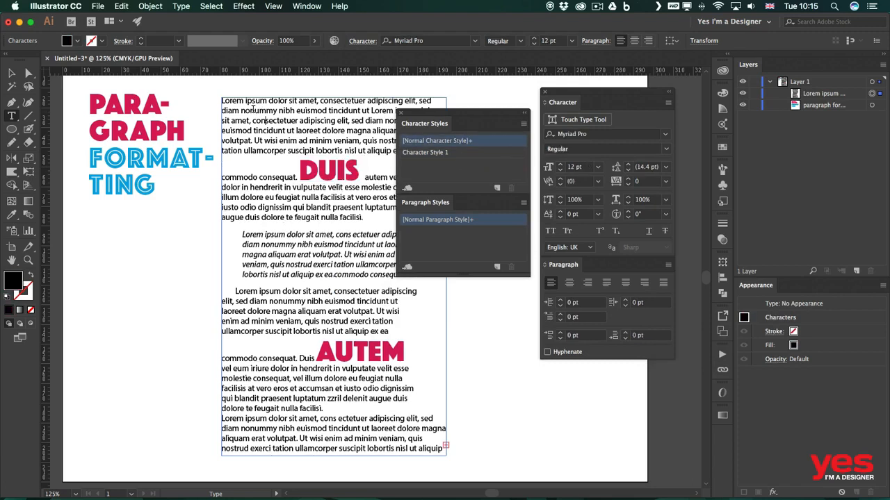
{"action": "double_click", "coordinate": [255, 111]}
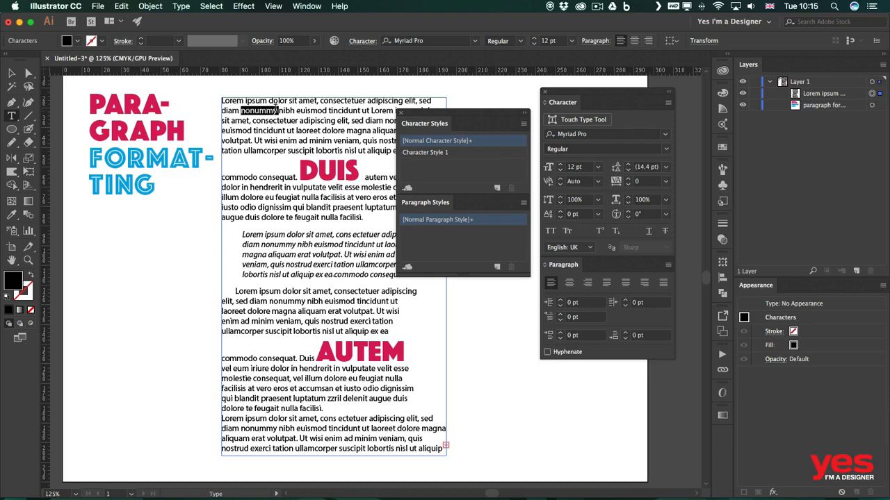
{"action": "left_click", "coordinate": [463, 153]}
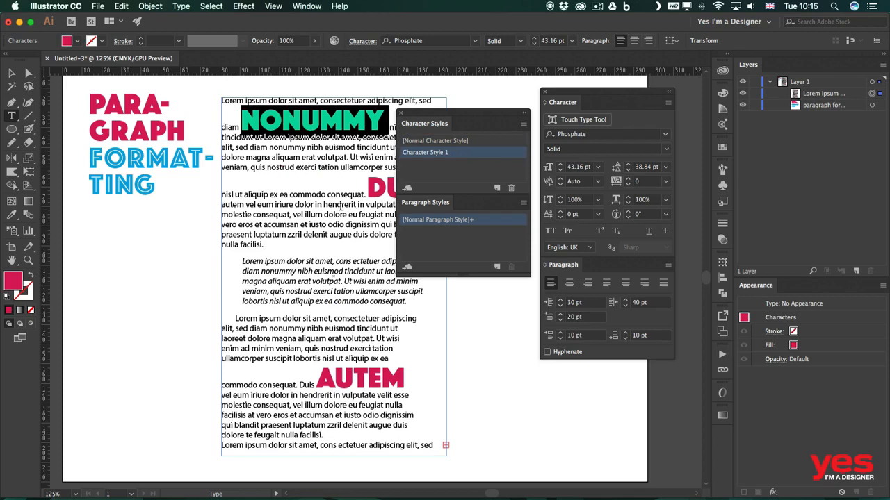
Change the fill color of the word "Nonummy" in the first paragraph to light blue.
{"action": "left_click_drag", "start_coordinate": [447, 117], "coordinate": [513, 246]}
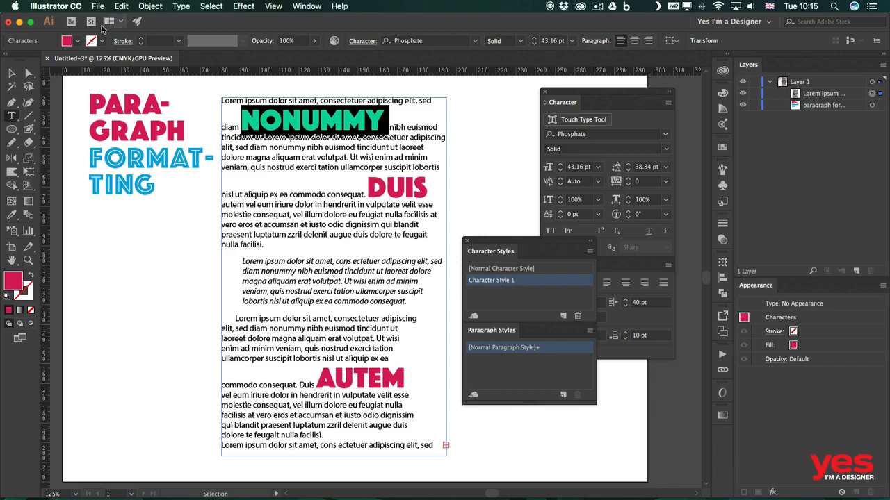
{"action": "left_click", "coordinate": [77, 40]}
{"action": "left_click", "coordinate": [70, 64]}
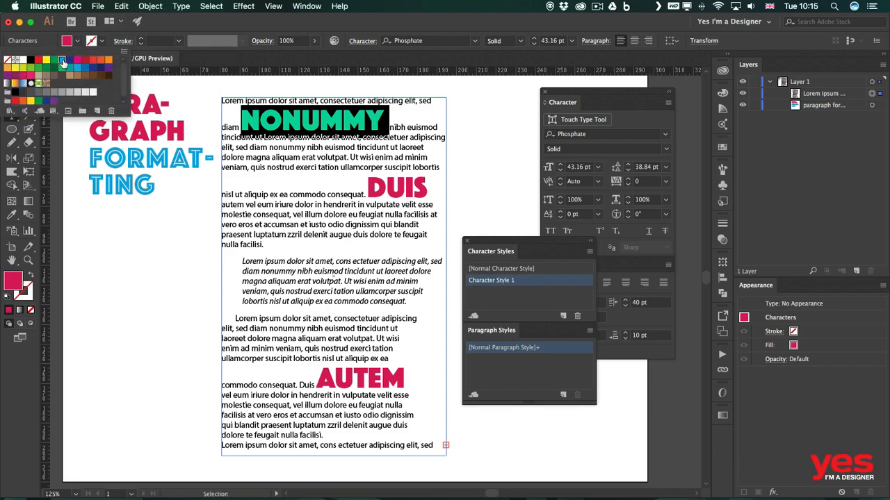
{"action": "left_click", "coordinate": [305, 122]}
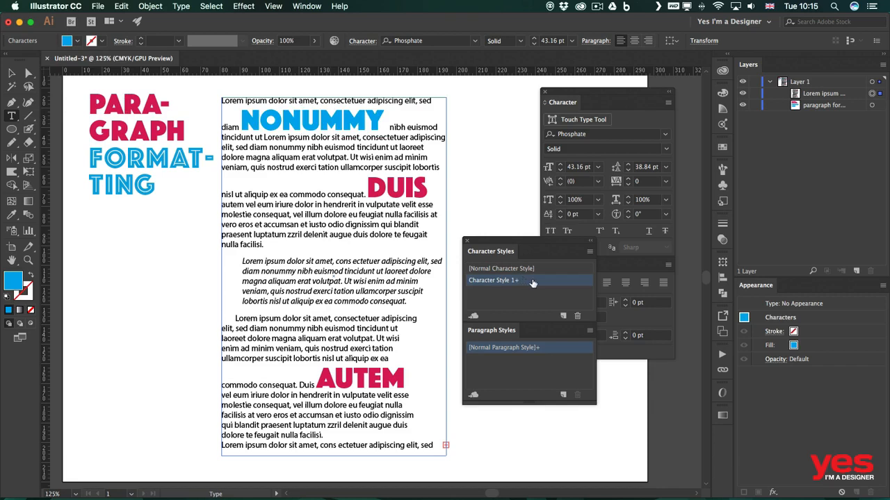
Redefine Character Style 1 from the blue formatting of the word "Nonummy".
{"action": "double_click", "coordinate": [325, 126]}
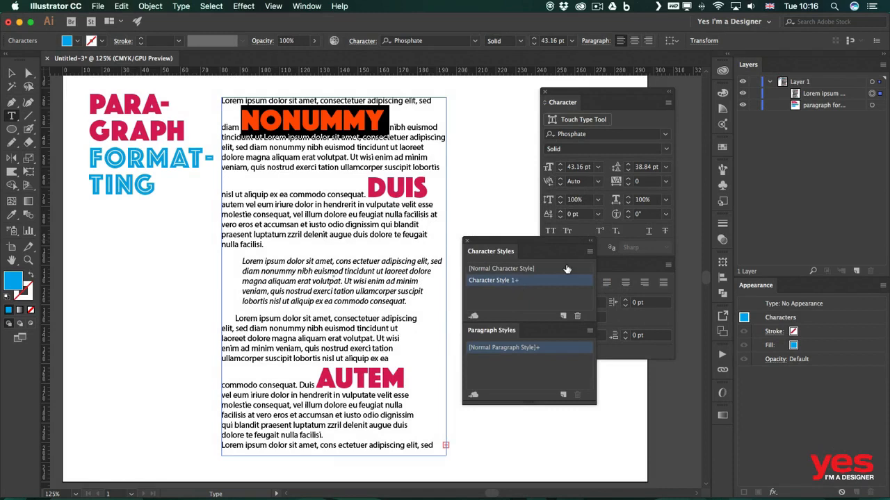
{"action": "left_click", "coordinate": [589, 252]}
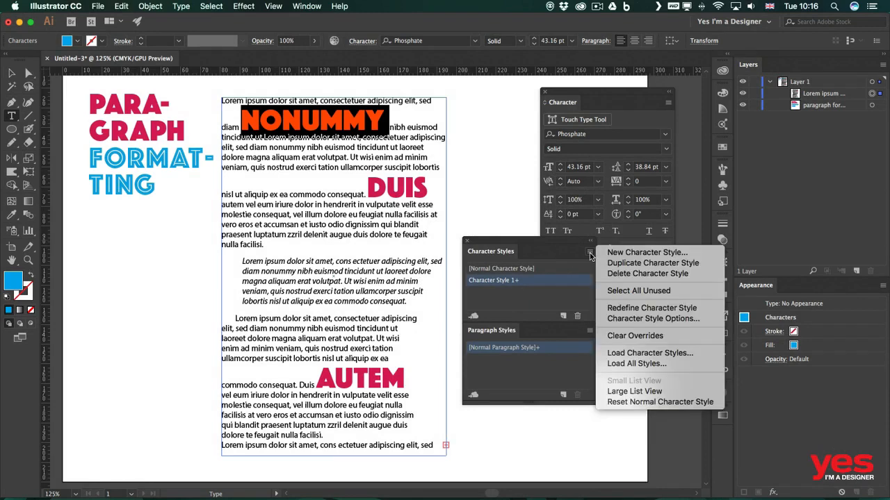
{"action": "left_click", "coordinate": [629, 308]}
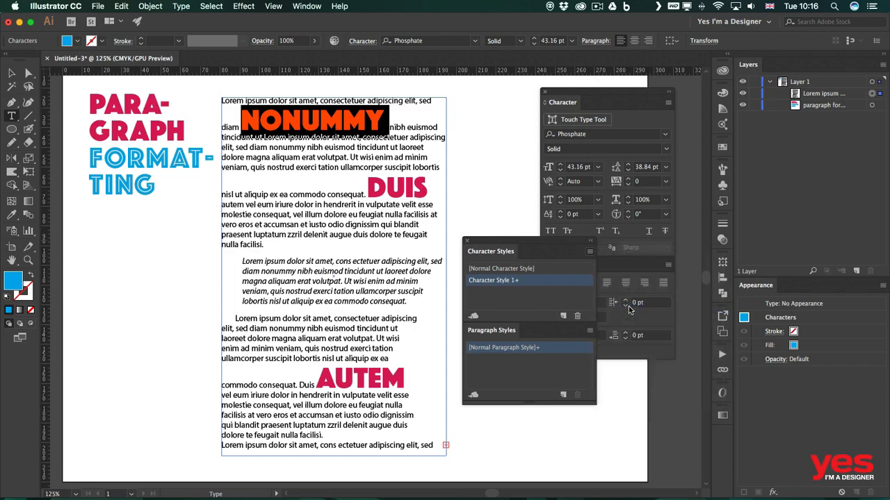
{"action": "left_click", "coordinate": [371, 129]}
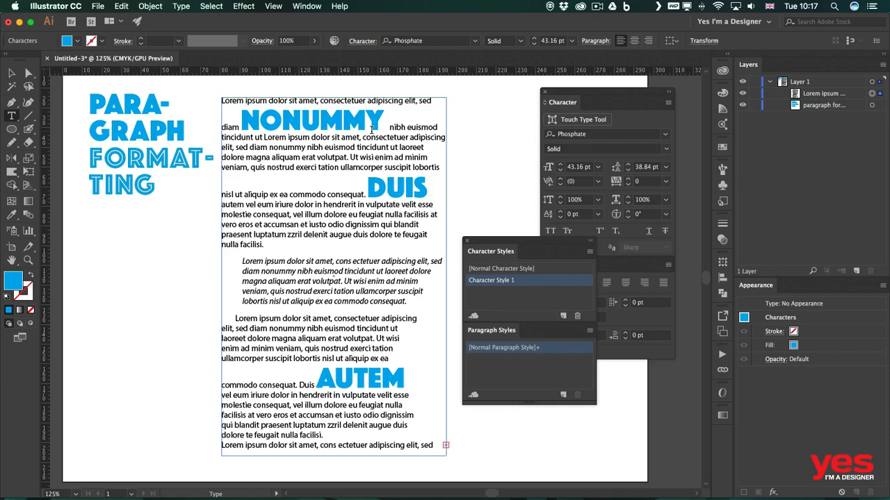
Create a paragraph style from the italic quote and apply it to the quote and the paragraph directly below it.
{"action": "left_click", "coordinate": [365, 281]}
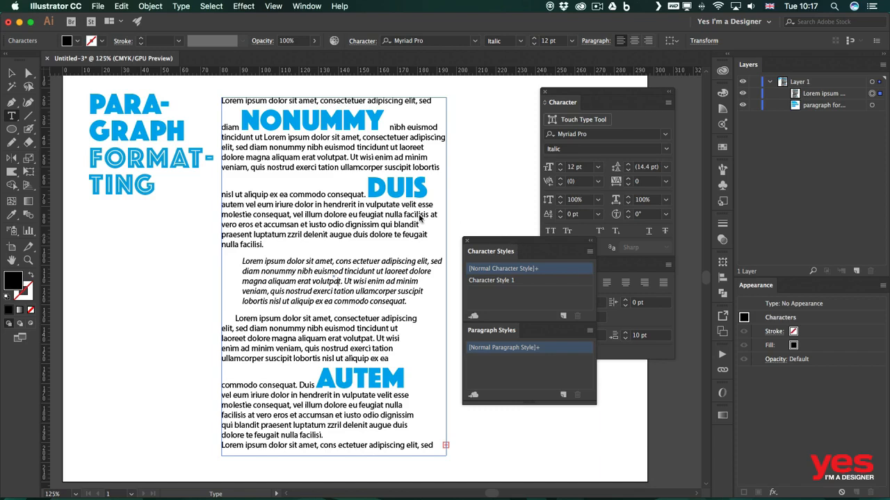
{"action": "left_click_drag", "start_coordinate": [520, 241], "coordinate": [521, 178]}
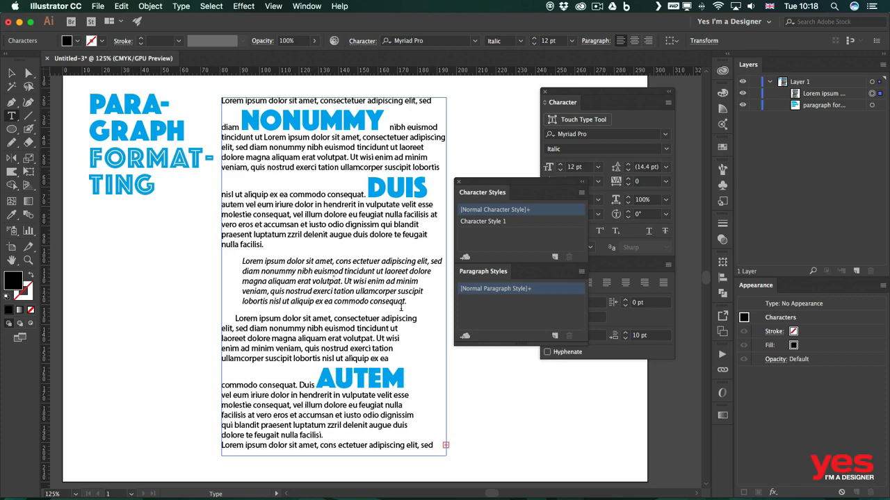
{"action": "left_click", "coordinate": [555, 337]}
{"action": "left_click", "coordinate": [515, 301]}
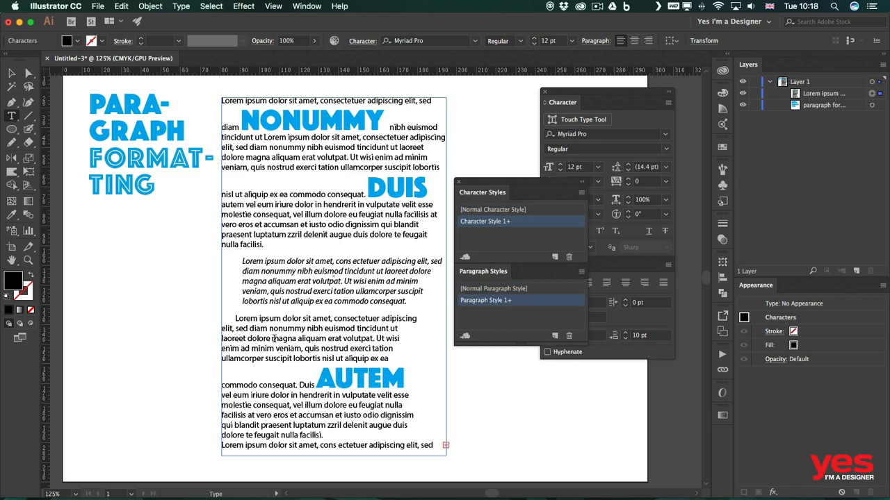
{"action": "left_click", "coordinate": [274, 339]}
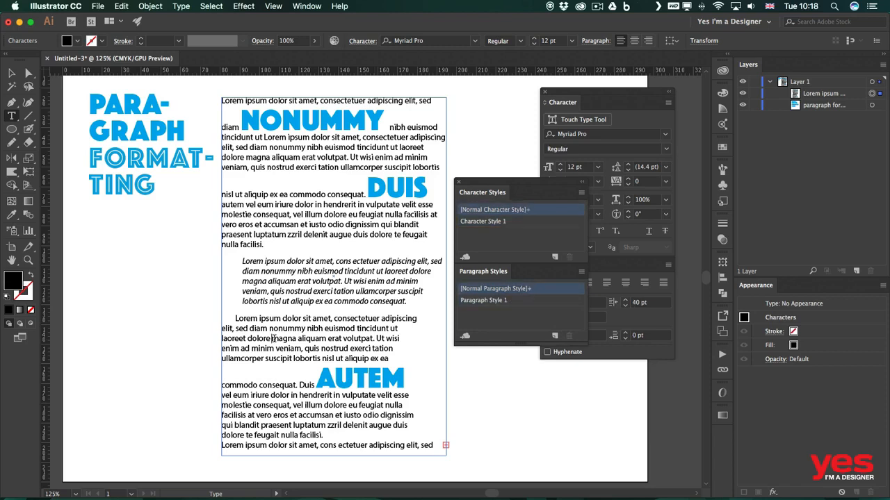
{"action": "left_click", "coordinate": [532, 305]}
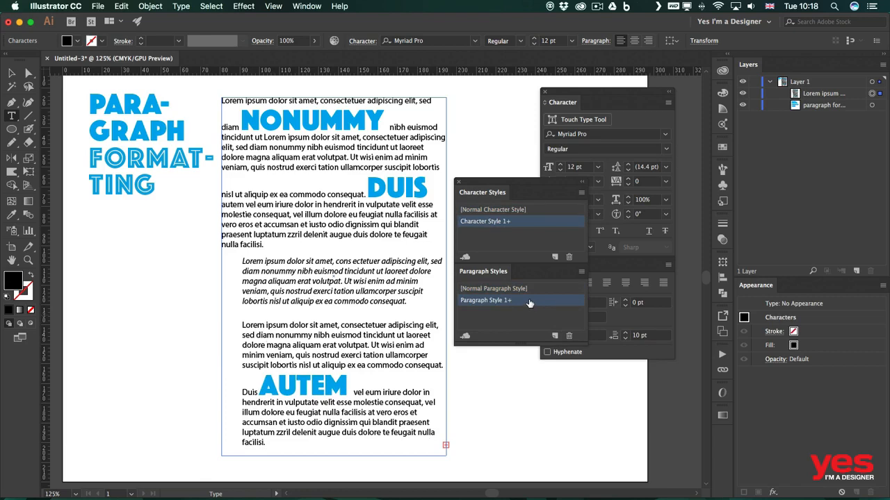
Review the composition, hyphenation, justification, indents and spacing, and character format settings in the options of Paragraph Style 1.
{"action": "double_click", "coordinate": [528, 301]}
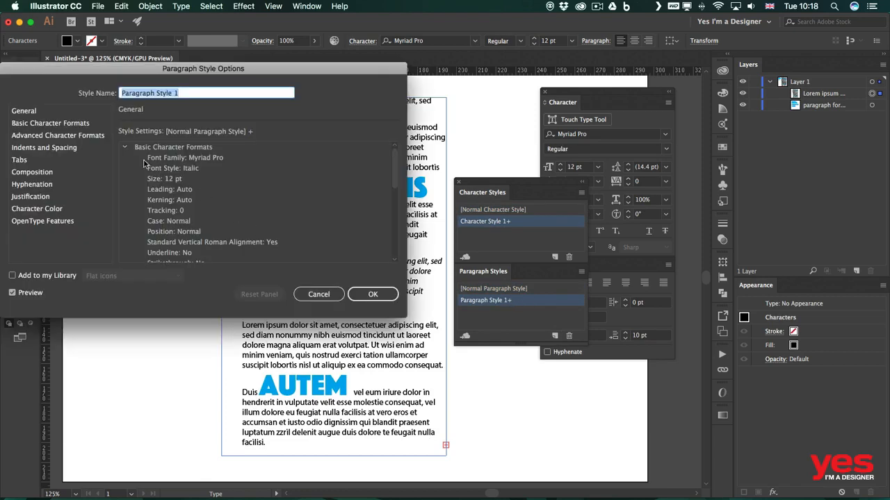
{"action": "left_click_drag", "start_coordinate": [105, 69], "coordinate": [477, 110]}
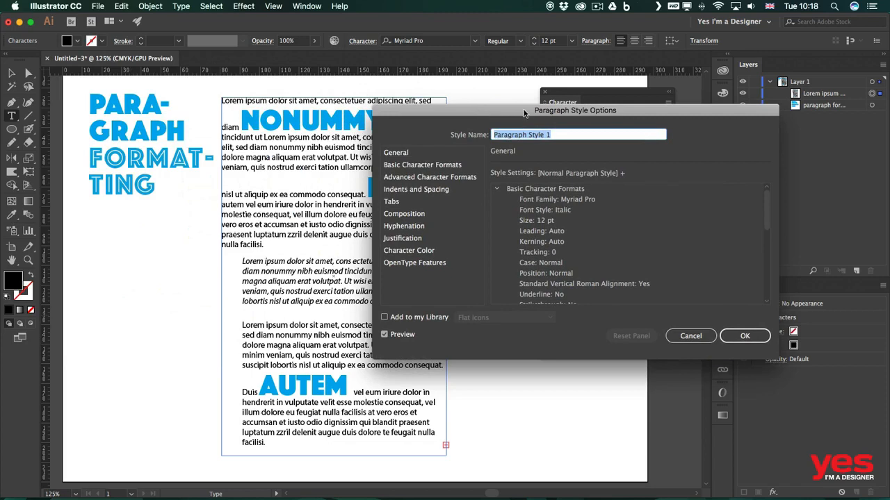
{"action": "left_click", "coordinate": [414, 214]}
{"action": "left_click", "coordinate": [410, 226]}
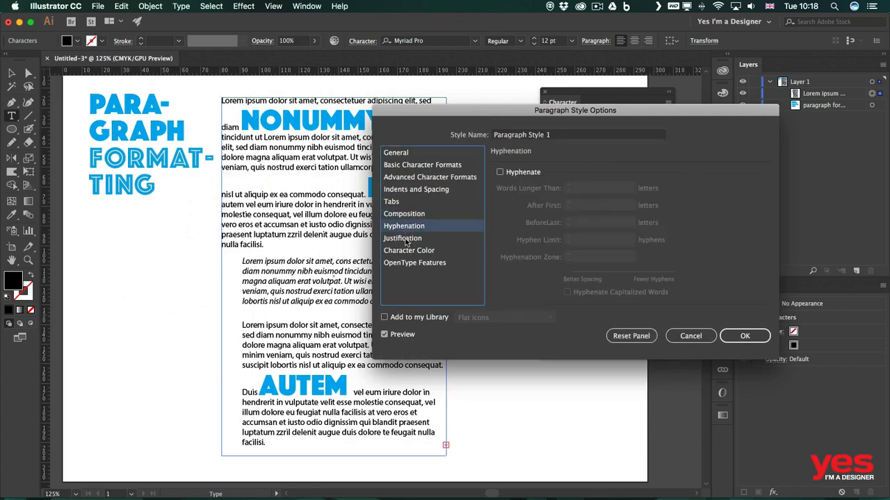
{"action": "left_click", "coordinate": [408, 240]}
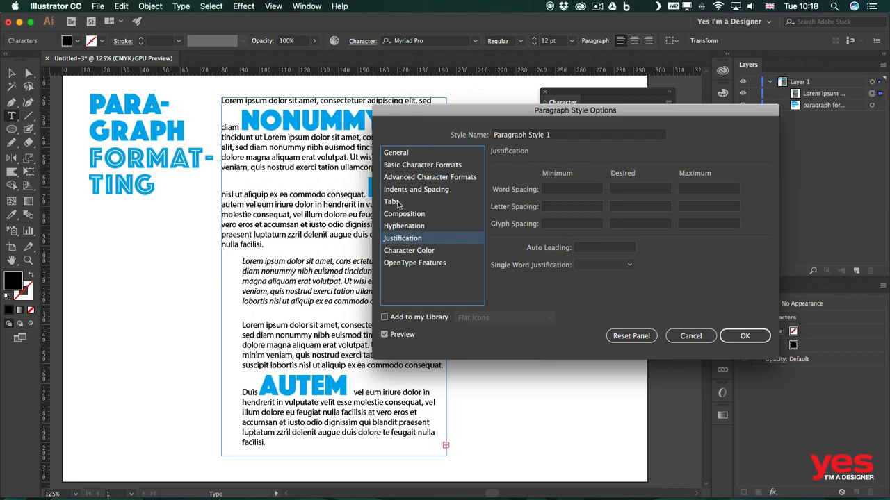
{"action": "left_click", "coordinate": [401, 213]}
{"action": "left_click", "coordinate": [408, 194]}
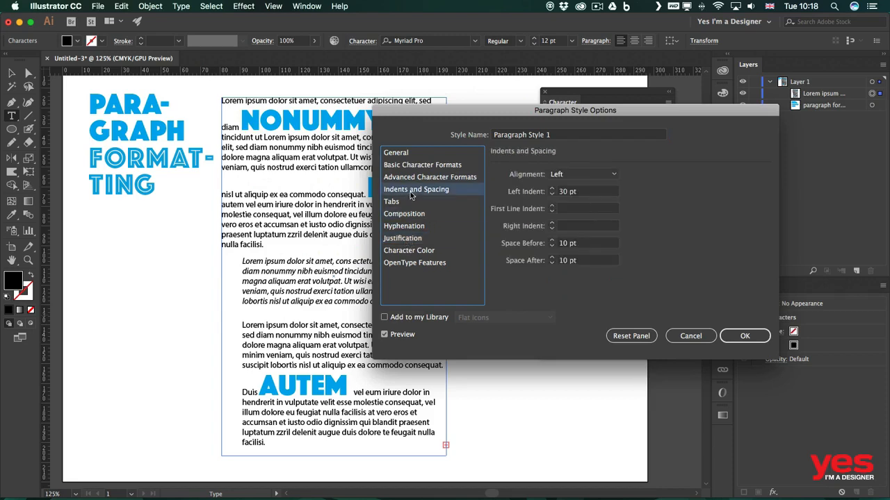
{"action": "left_click", "coordinate": [415, 177]}
{"action": "left_click", "coordinate": [419, 167]}
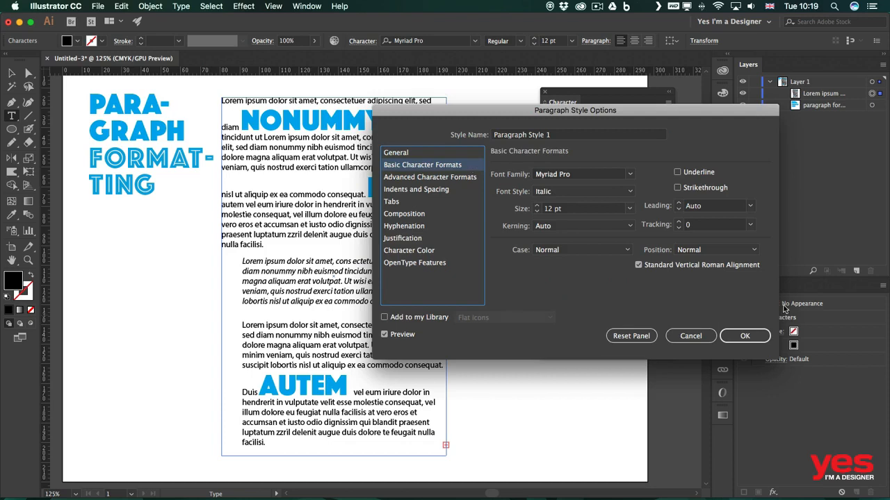
{"action": "left_click", "coordinate": [744, 335]}
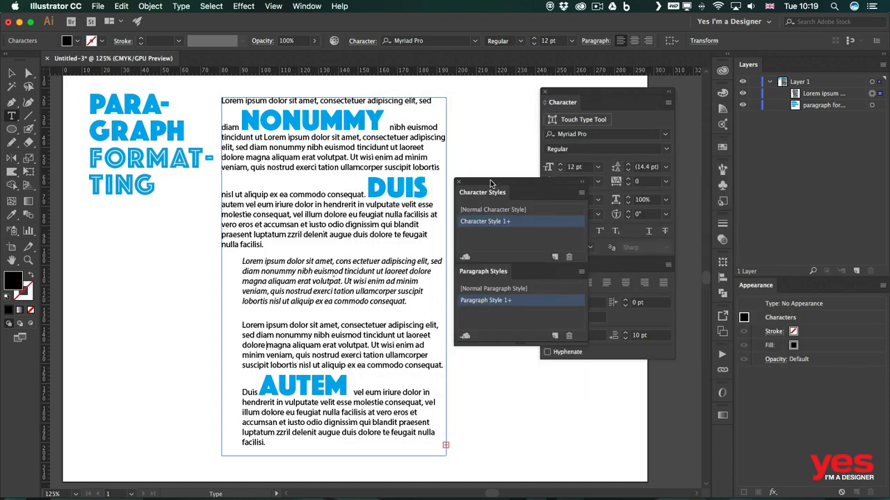
Display the Creative Cloud libraries and make the My Library entry just below Wexas the current library.
{"action": "left_click_drag", "start_coordinate": [487, 191], "coordinate": [410, 128]}
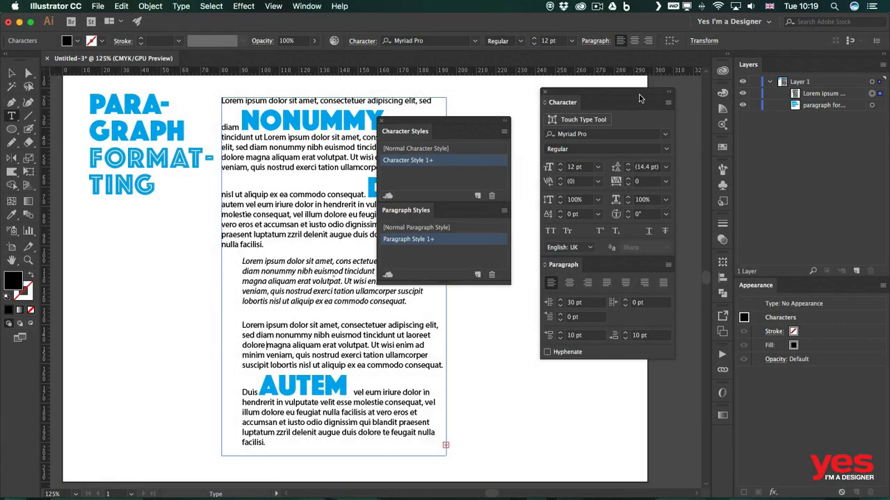
{"action": "left_click", "coordinate": [723, 72]}
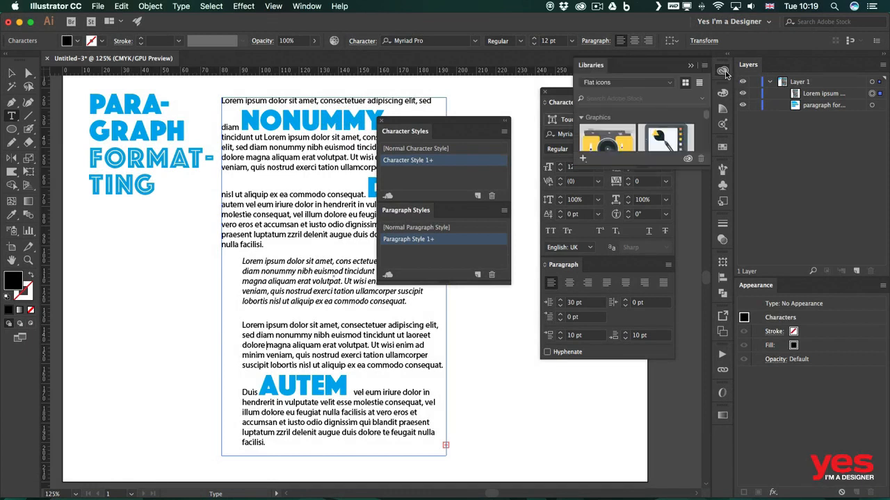
{"action": "left_click", "coordinate": [635, 84]}
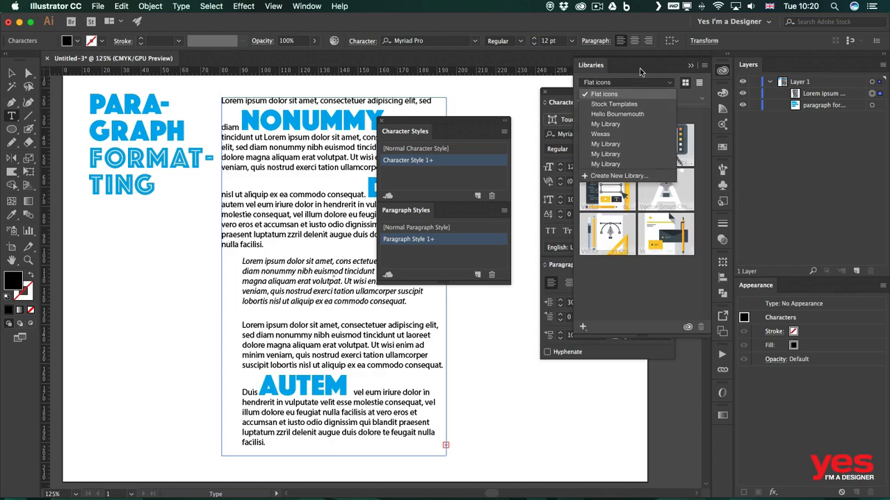
{"action": "left_click", "coordinate": [608, 144]}
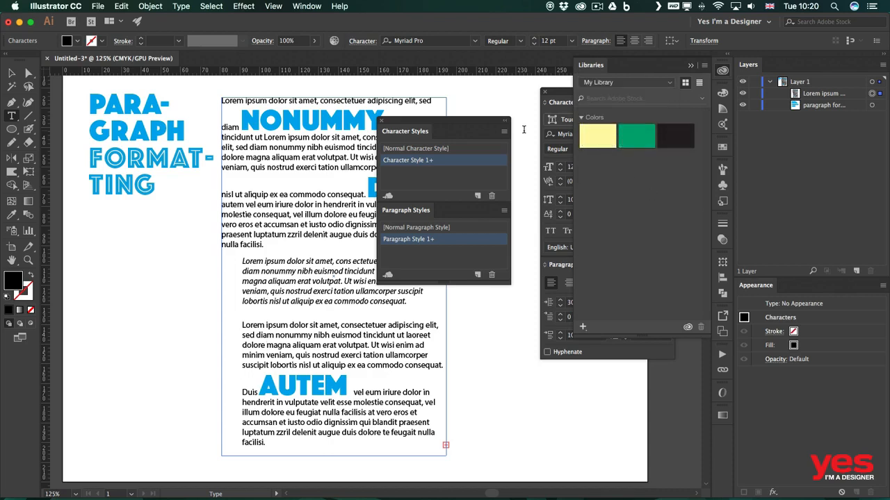
Add Character Style 1 and Paragraph Style 1 to the current library.
{"action": "left_click", "coordinate": [389, 198]}
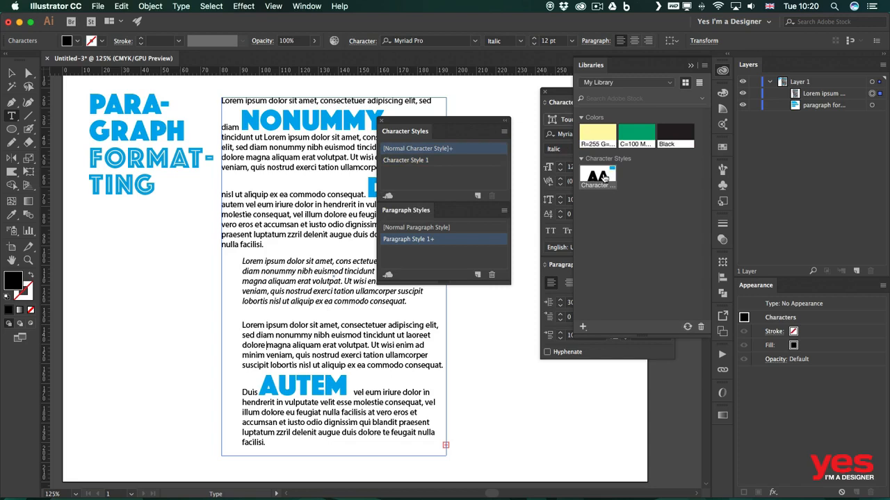
{"action": "mouse_move", "coordinate": [604, 177]}
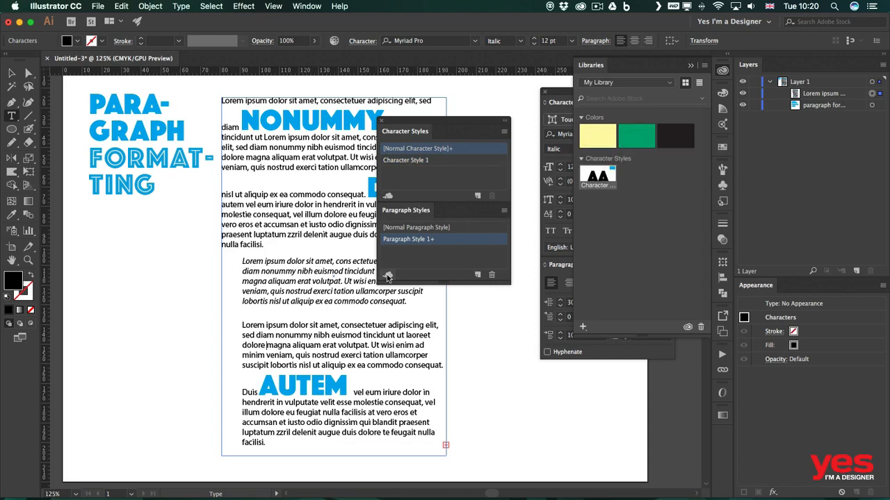
{"action": "left_click", "coordinate": [387, 276]}
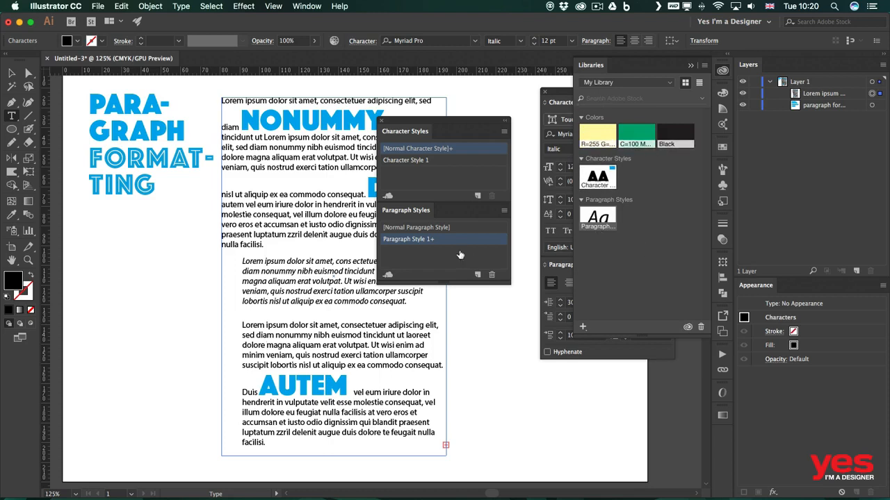
Create a new Print document of 297 x 210 mm in CMYK color.
{"action": "left_click", "coordinate": [11, 72]}
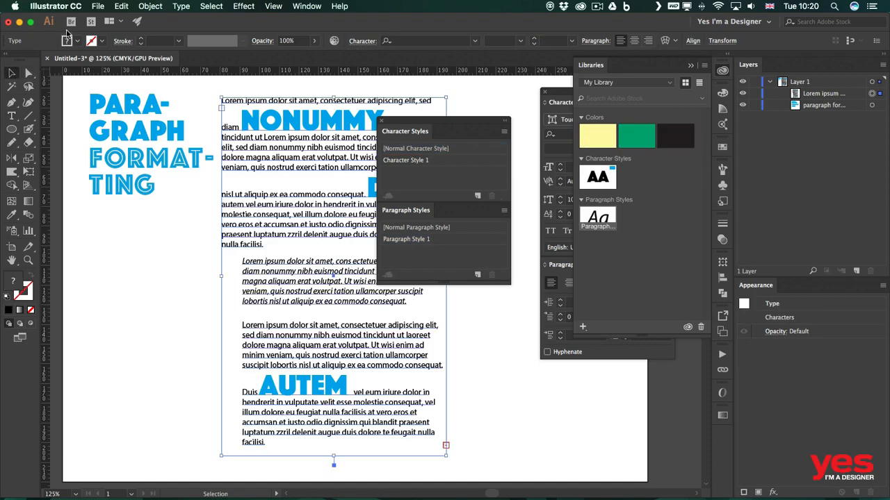
{"action": "left_click", "coordinate": [98, 6]}
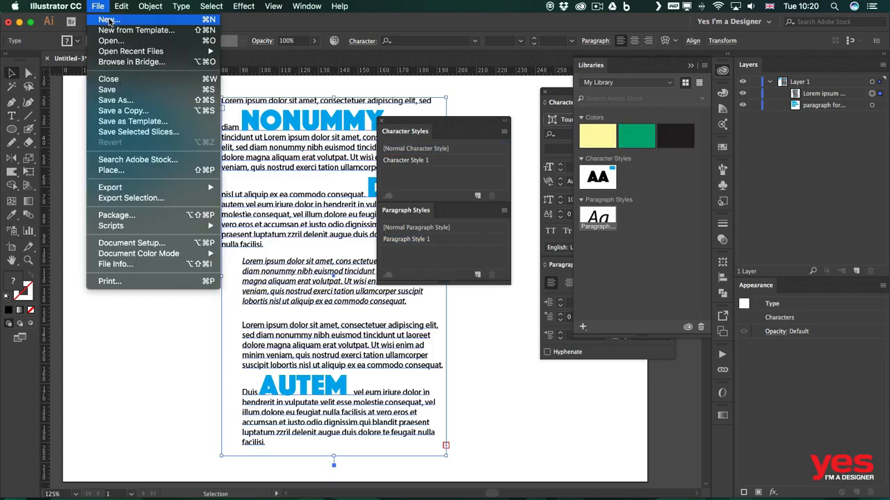
{"action": "left_click", "coordinate": [109, 20]}
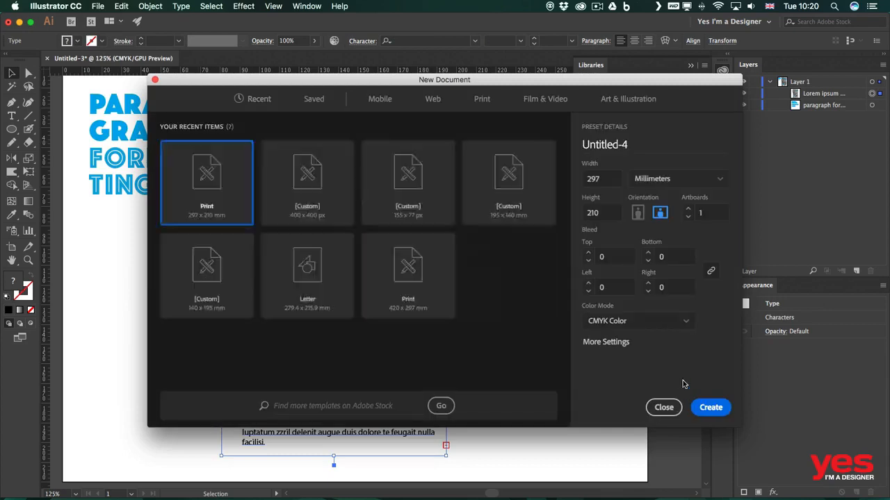
{"action": "left_click", "coordinate": [710, 407]}
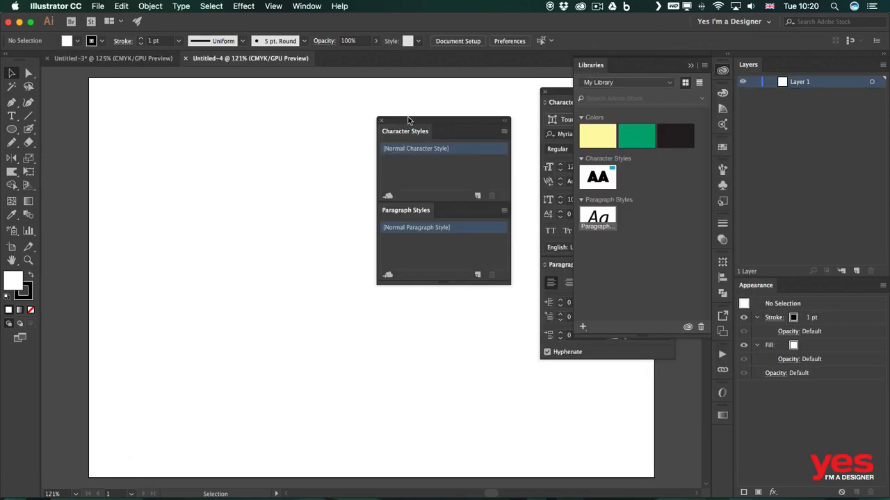
Detach the Character Styles panel from the Paragraph Styles panel and place it below over the blank artboard.
{"action": "left_click_drag", "start_coordinate": [407, 118], "coordinate": [322, 96]}
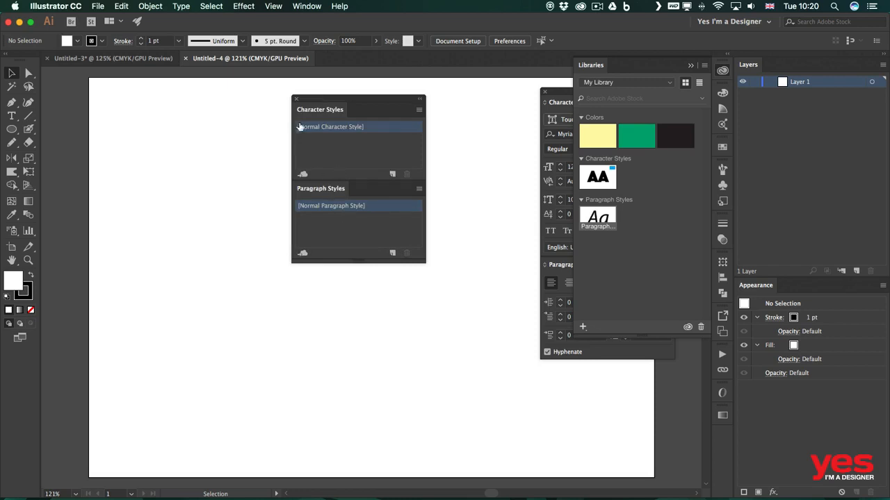
{"action": "left_click_drag", "start_coordinate": [338, 107], "coordinate": [340, 279]}
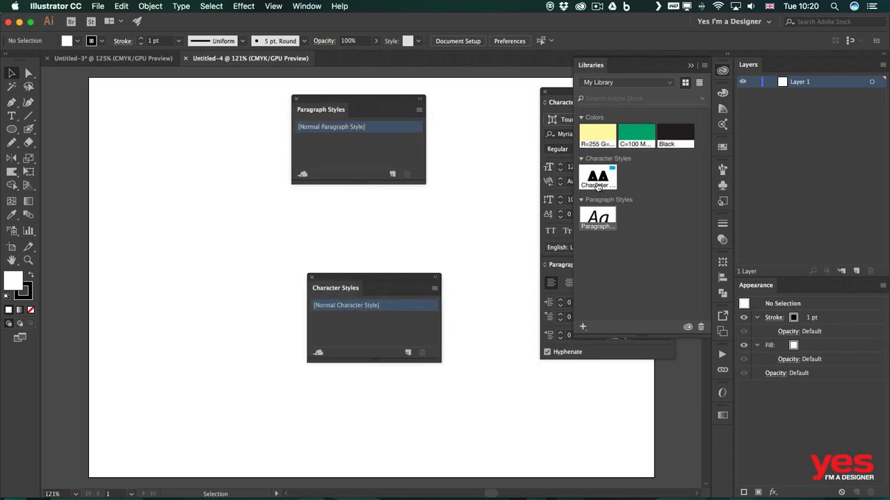
{"action": "mouse_move", "coordinate": [599, 187]}
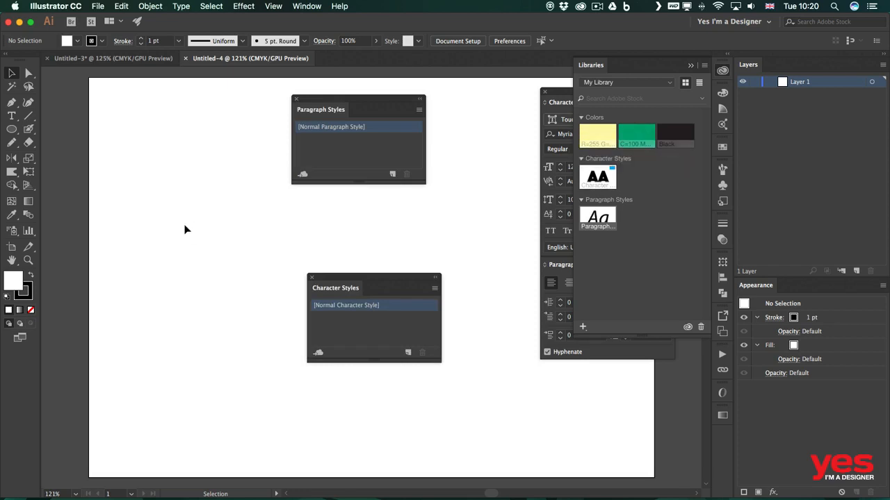
Add a line of placeholder text "Lorem ipsum" to the artboard and apply the library's character style to it.
{"action": "key", "text": "t"}
{"action": "left_click", "coordinate": [141, 186]}
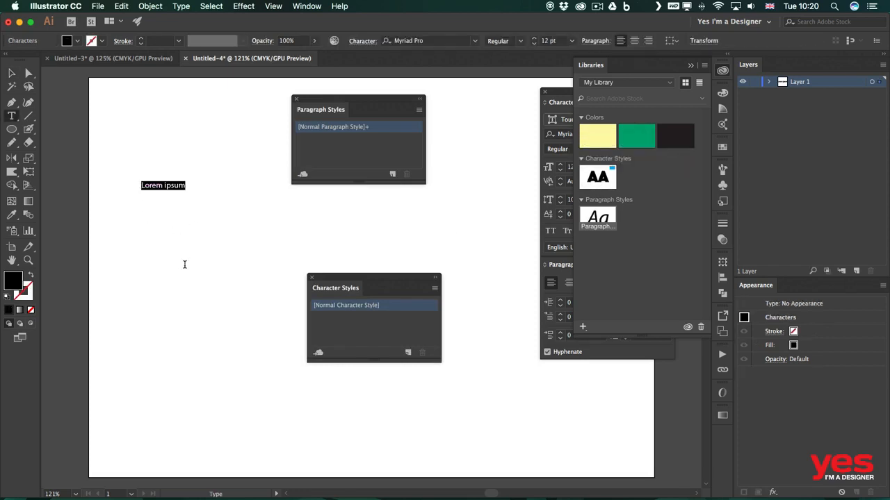
{"action": "left_click", "coordinate": [596, 176]}
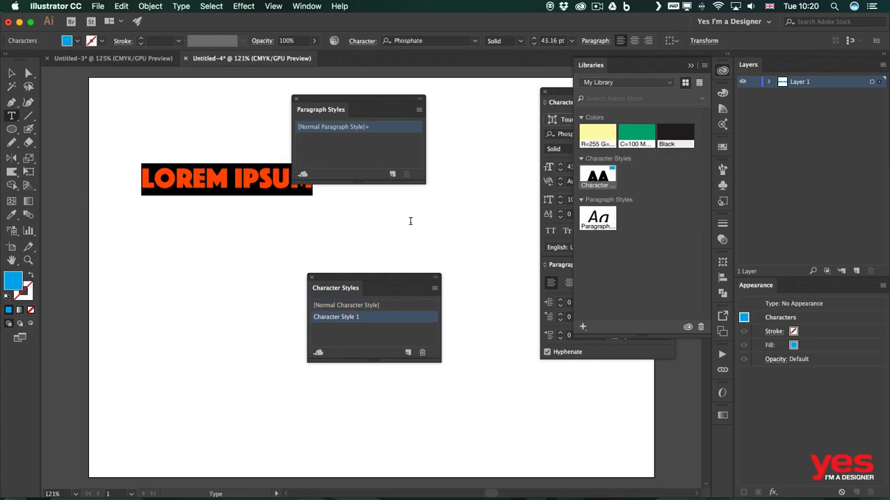
{"action": "left_click", "coordinate": [228, 194]}
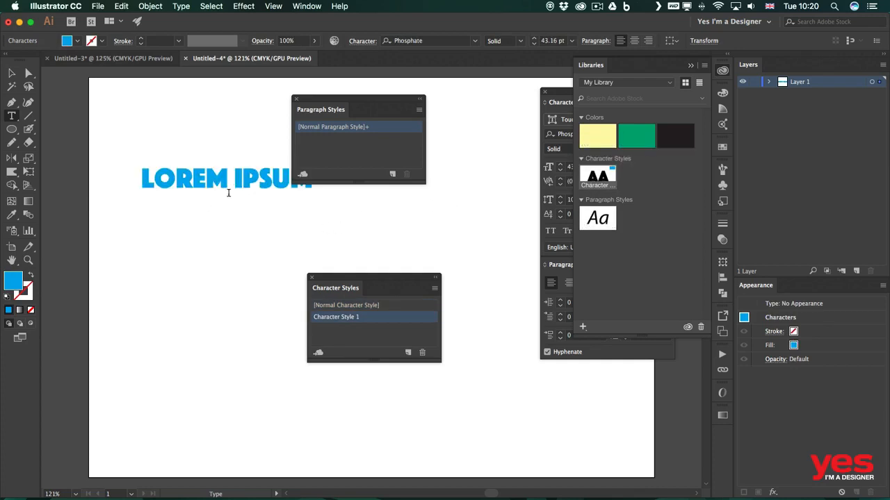
Select the "Lorem ipsum" text object and move it down and left, clear of the Paragraph Styles panel.
{"action": "key", "text": "v"}
{"action": "left_click", "coordinate": [223, 191]}
{"action": "left_click_drag", "start_coordinate": [223, 190], "coordinate": [200, 238]}
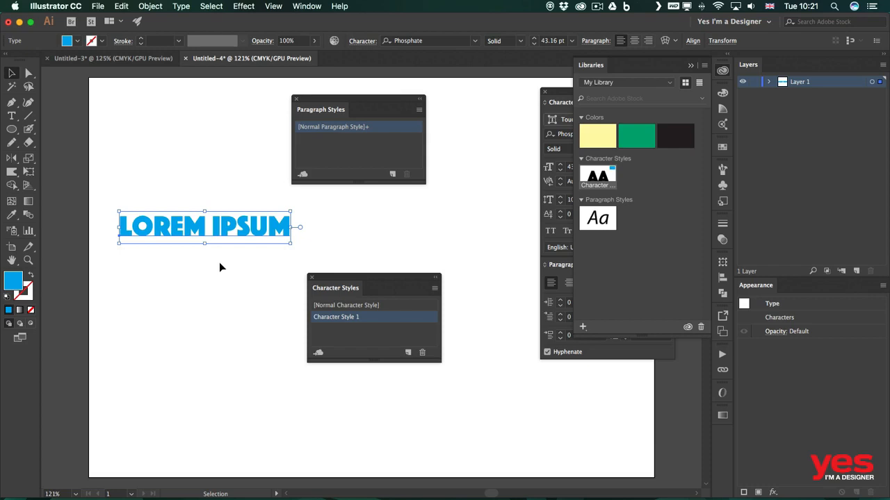